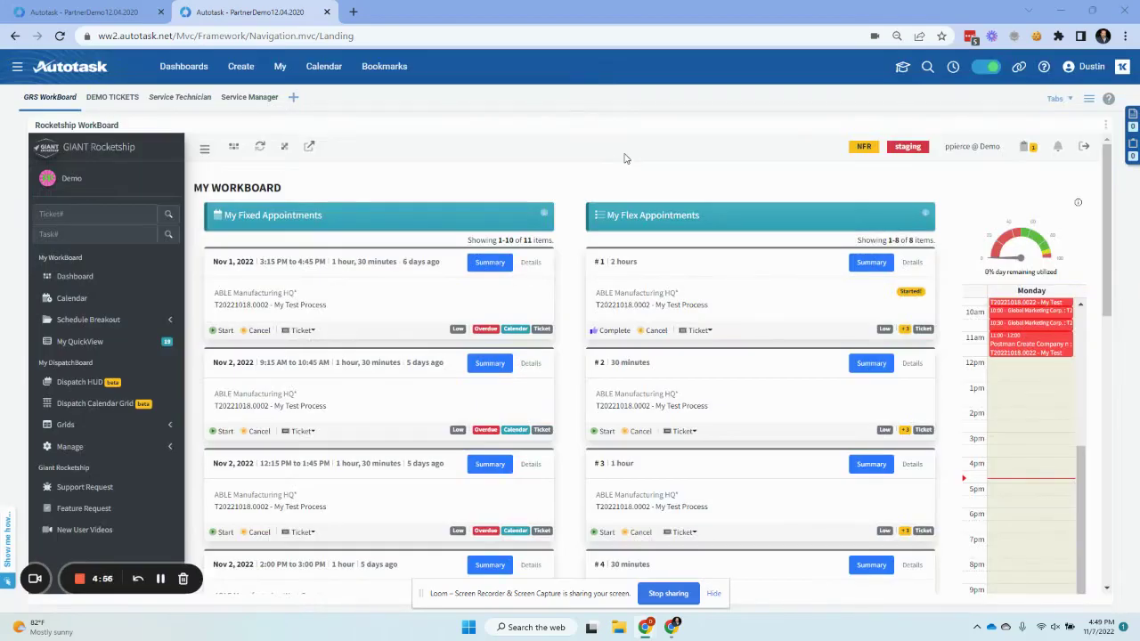
Open a technician's record from the admin Resources (Users) list, review its name and title details, and close the record
click(16, 68)
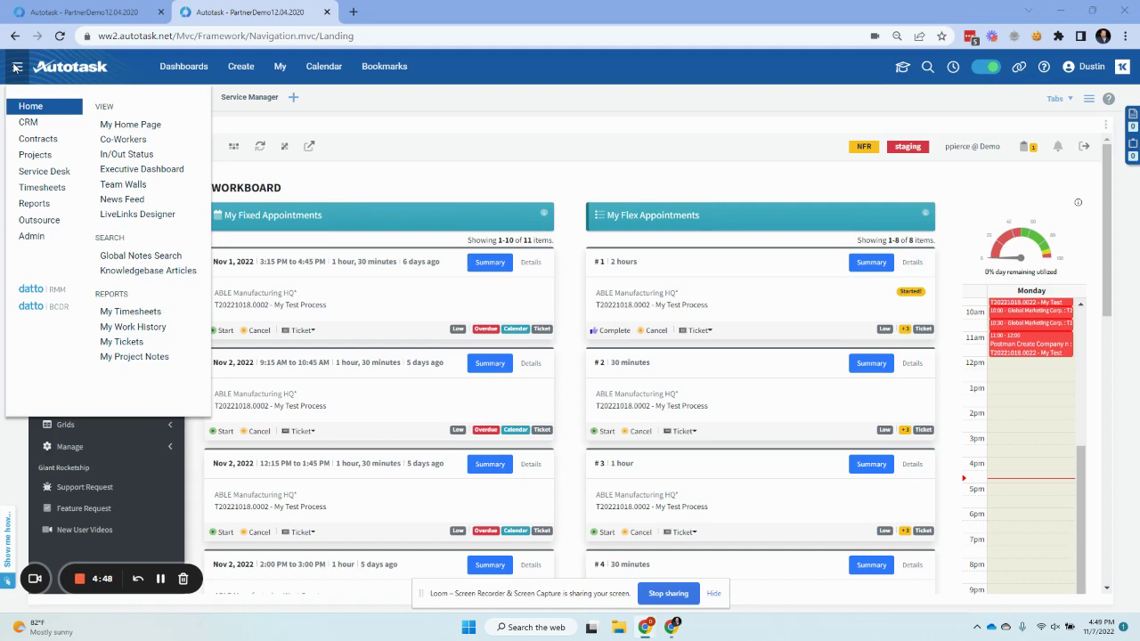
mouse_move(31, 237)
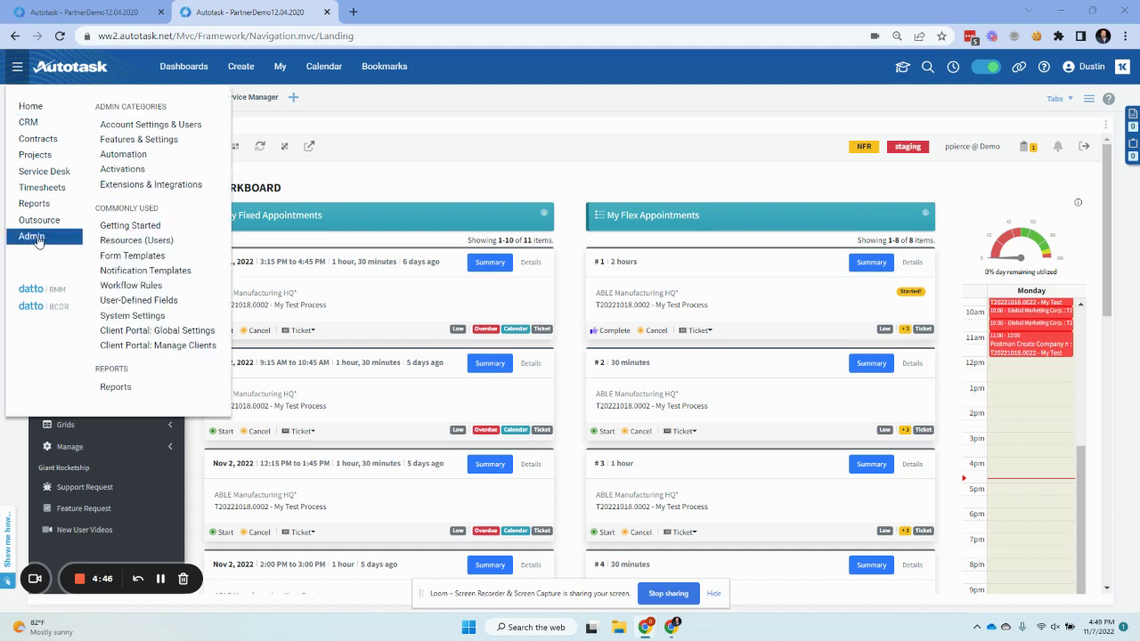
click(125, 241)
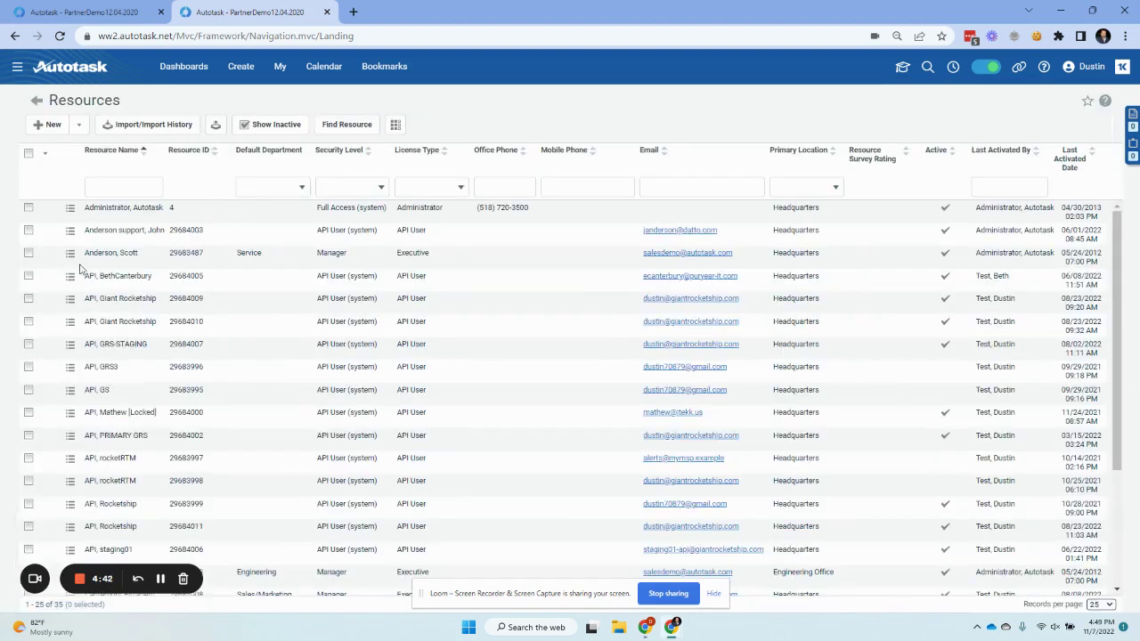
click(70, 275)
click(104, 277)
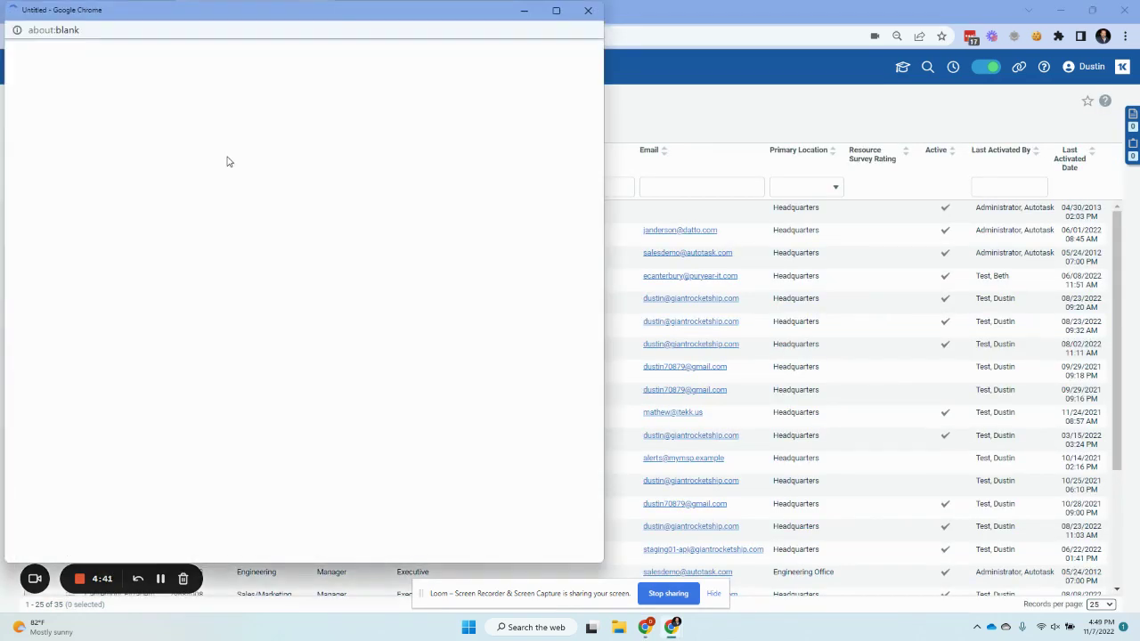
drag(344, 15, 595, 57)
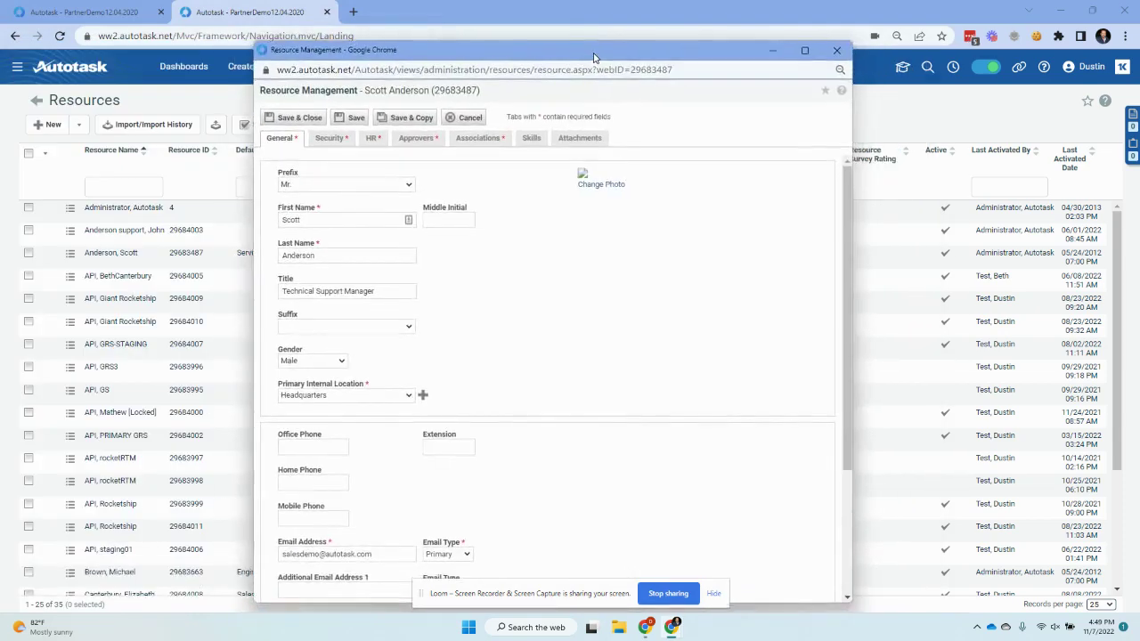
double_click(595, 57)
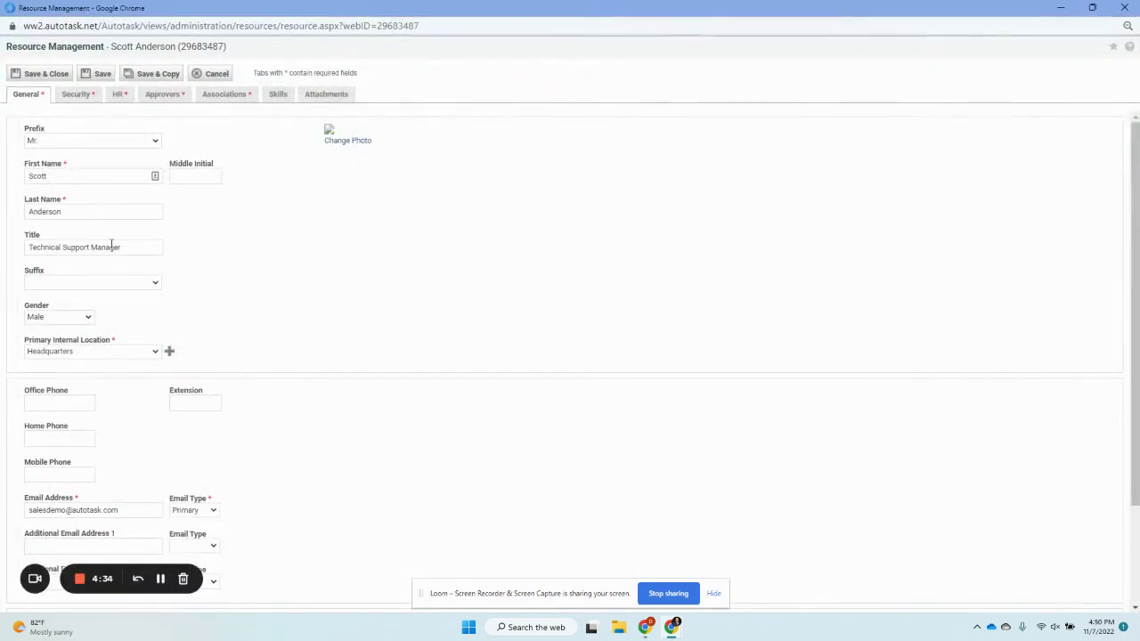
click(1123, 7)
Switch to the other Autotask browser session and open the admin Notification Templates for Service Desk
click(101, 9)
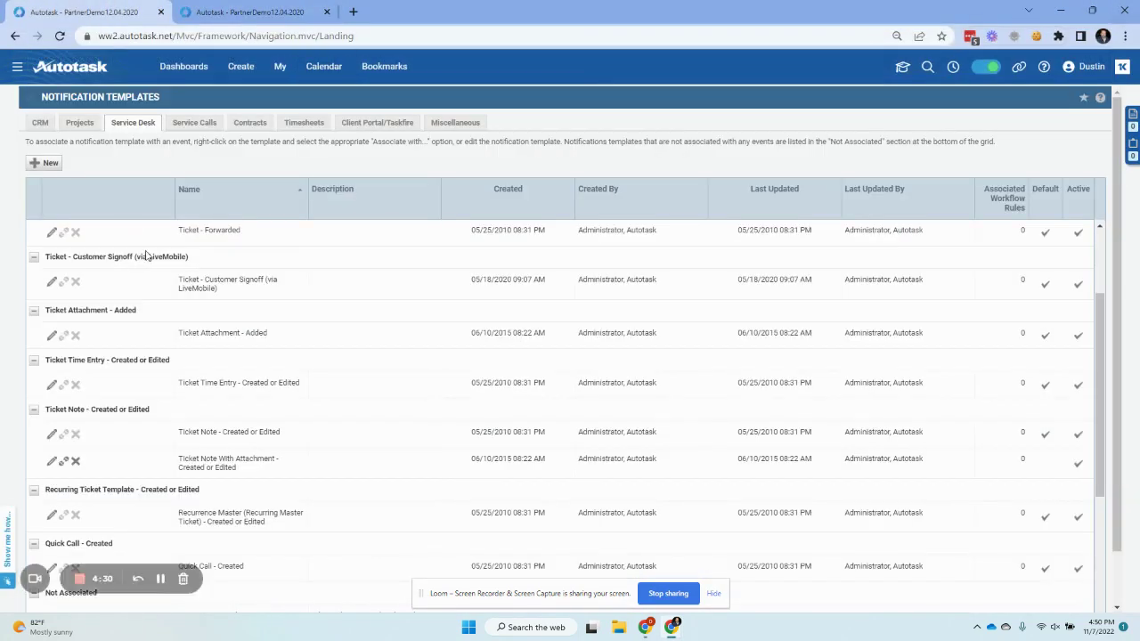
click(17, 68)
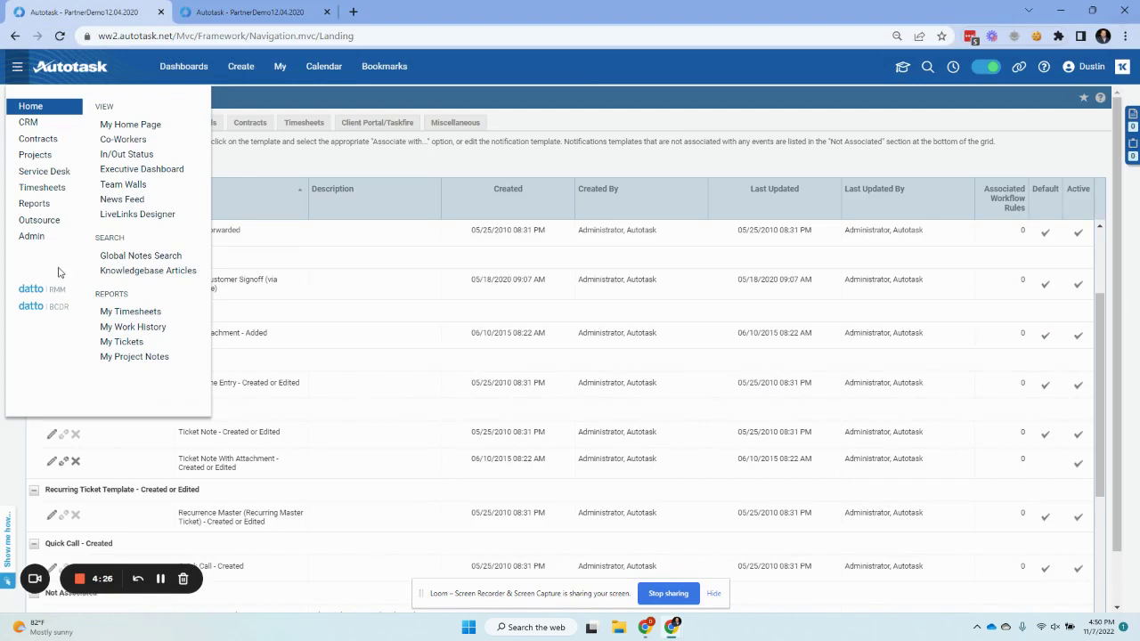
click(45, 240)
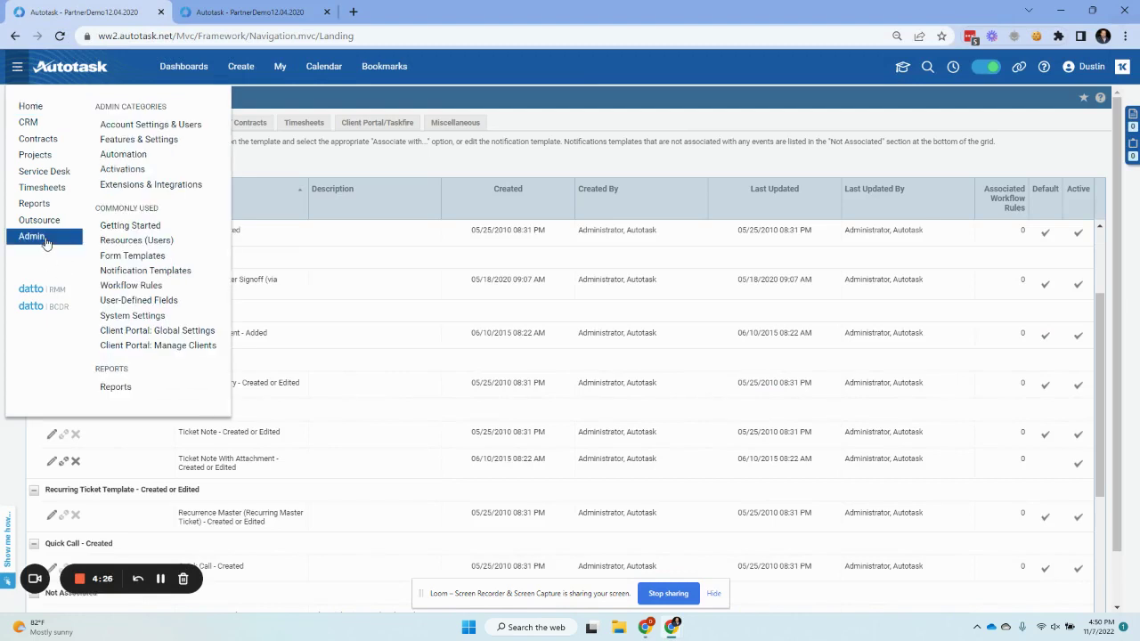
click(136, 272)
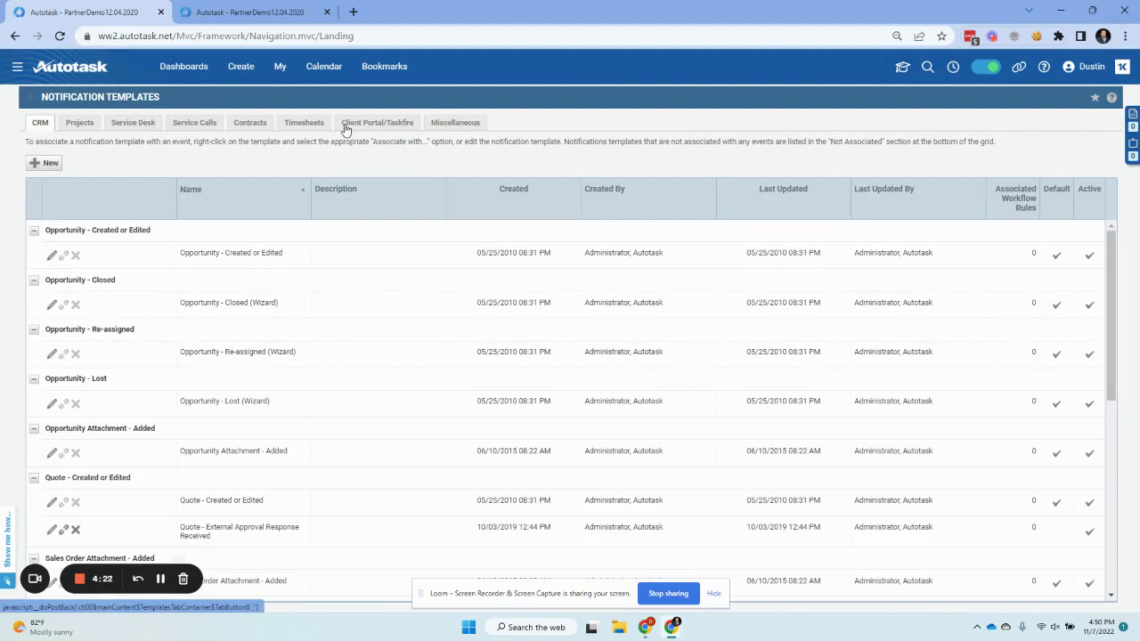
click(145, 131)
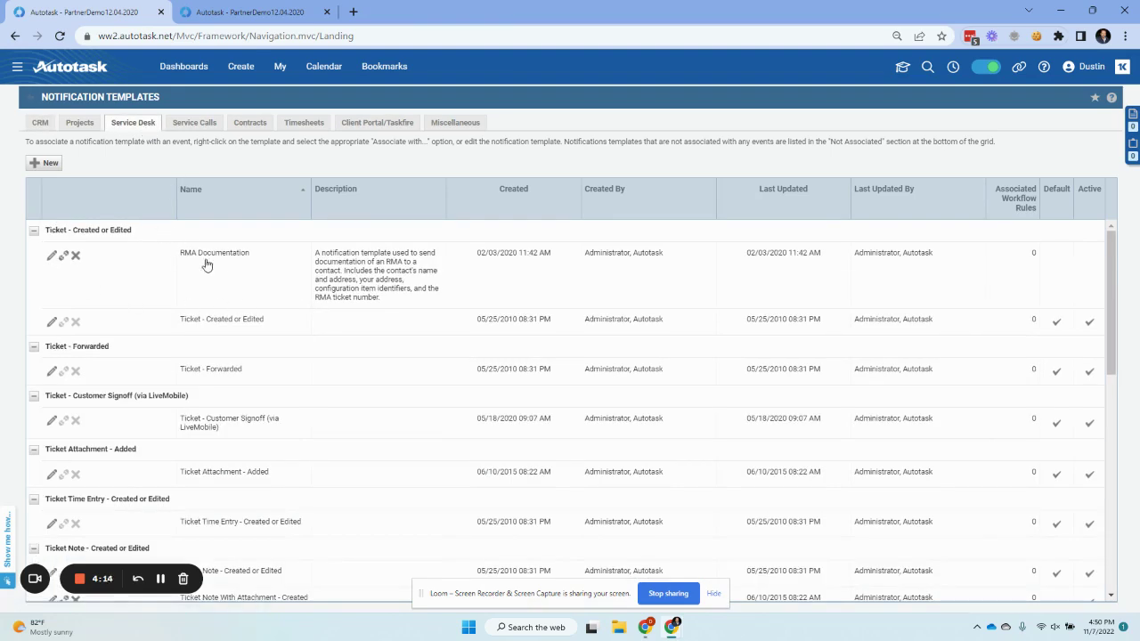
Look through the Service Desk notification templates and open the Ticket Time Entry - Created or Edited template for editing
scroll(498, 374, down, 8)
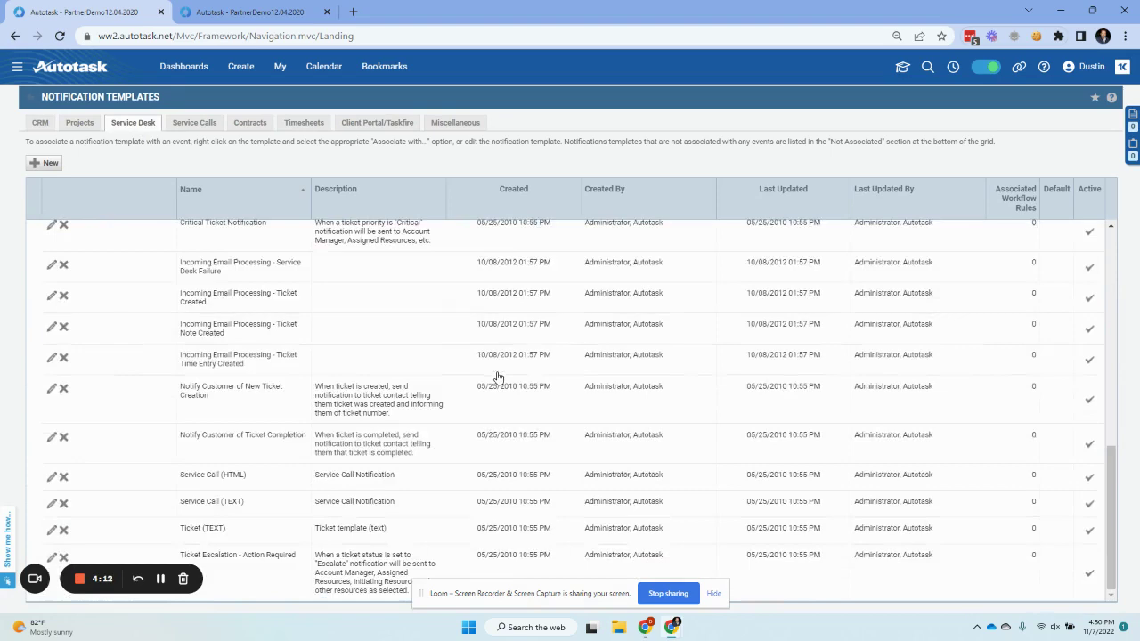
scroll(497, 377, up, 8)
scroll(498, 378, down, 10)
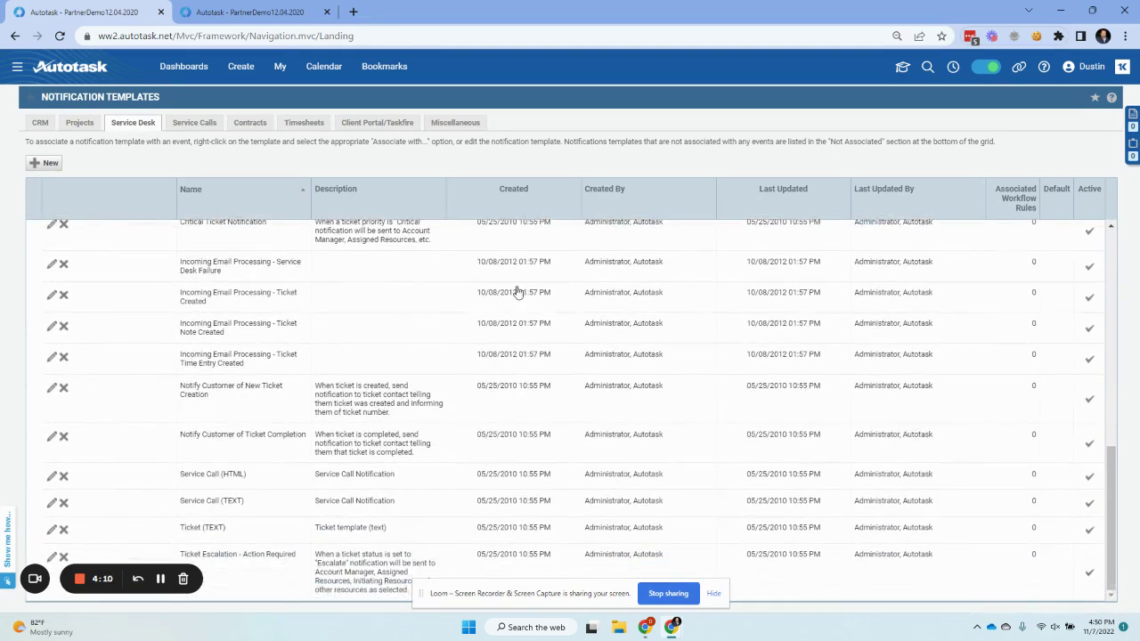
scroll(552, 395, up, 10)
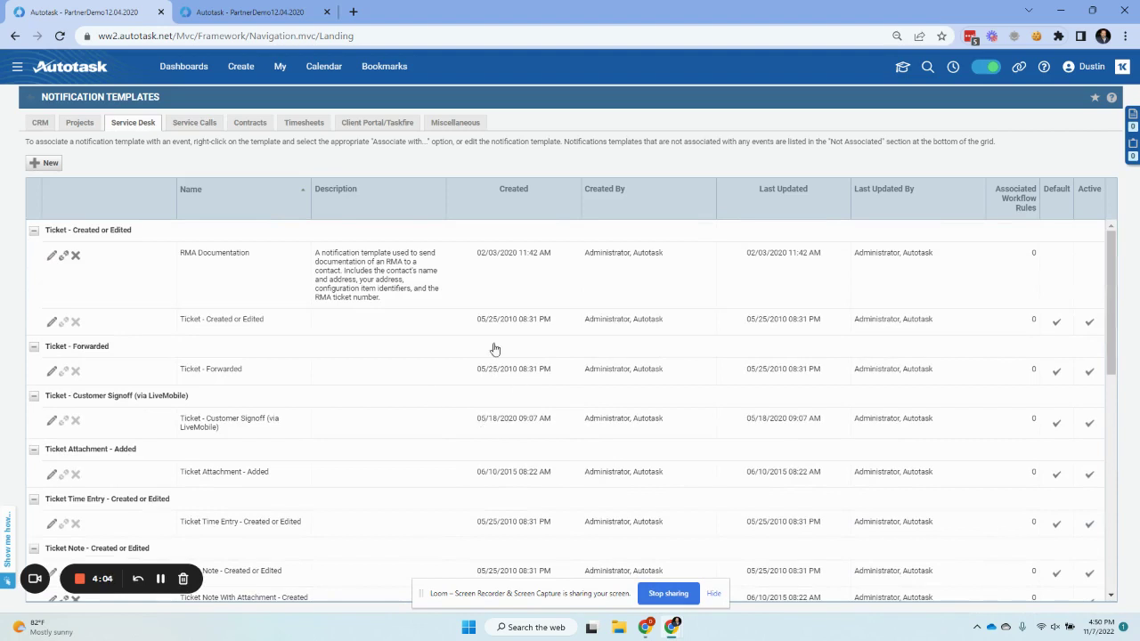
scroll(86, 344, down, 1)
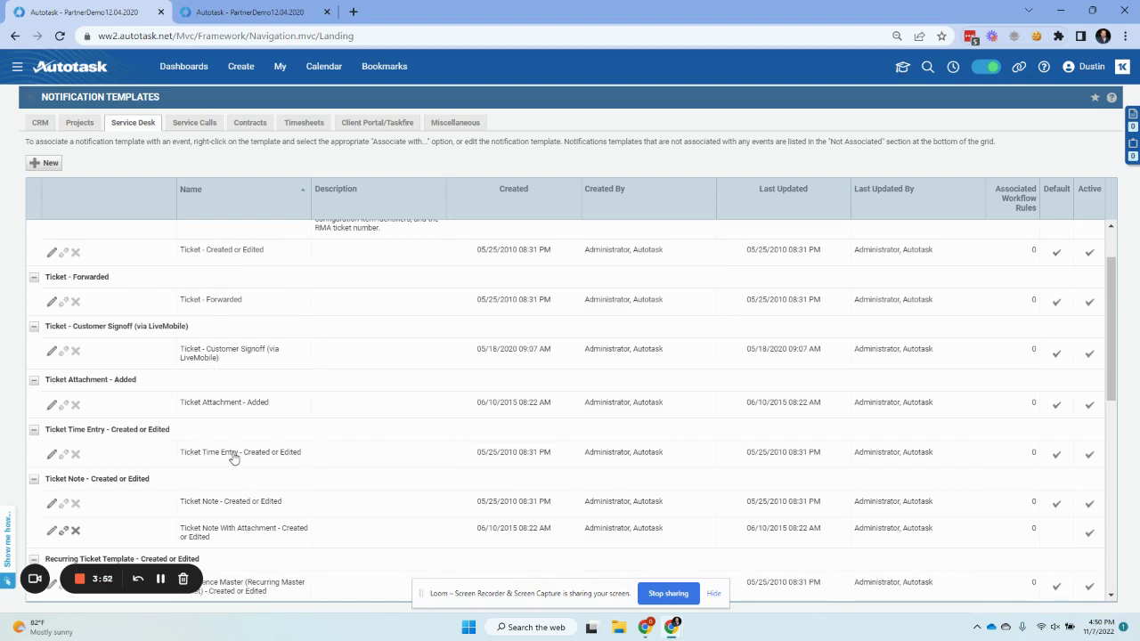
scroll(228, 455, down, 1)
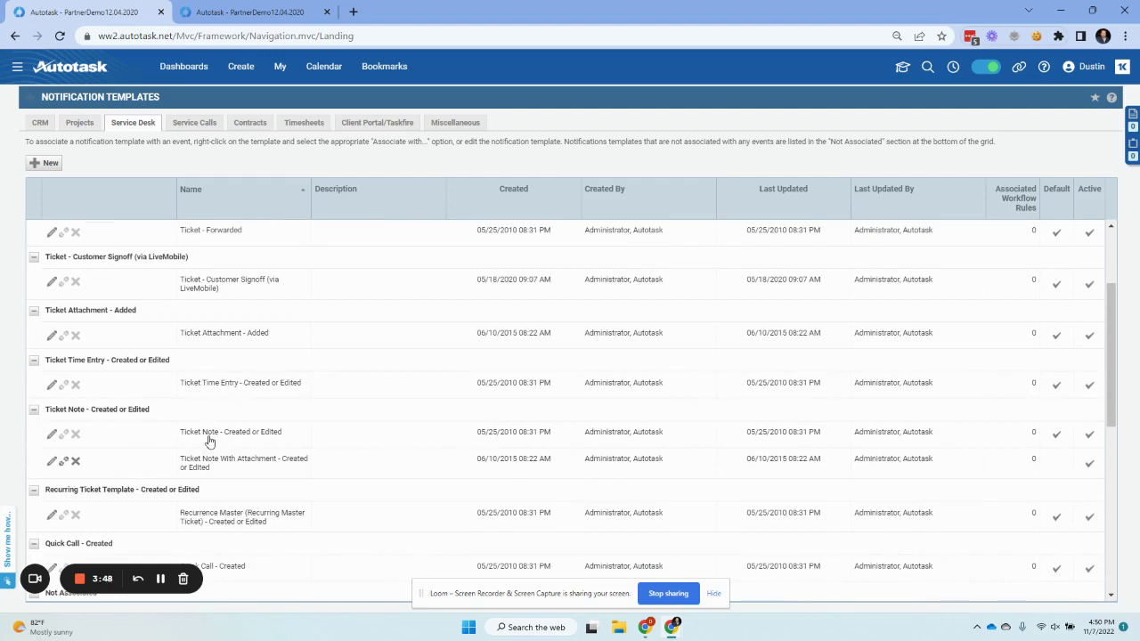
click(52, 386)
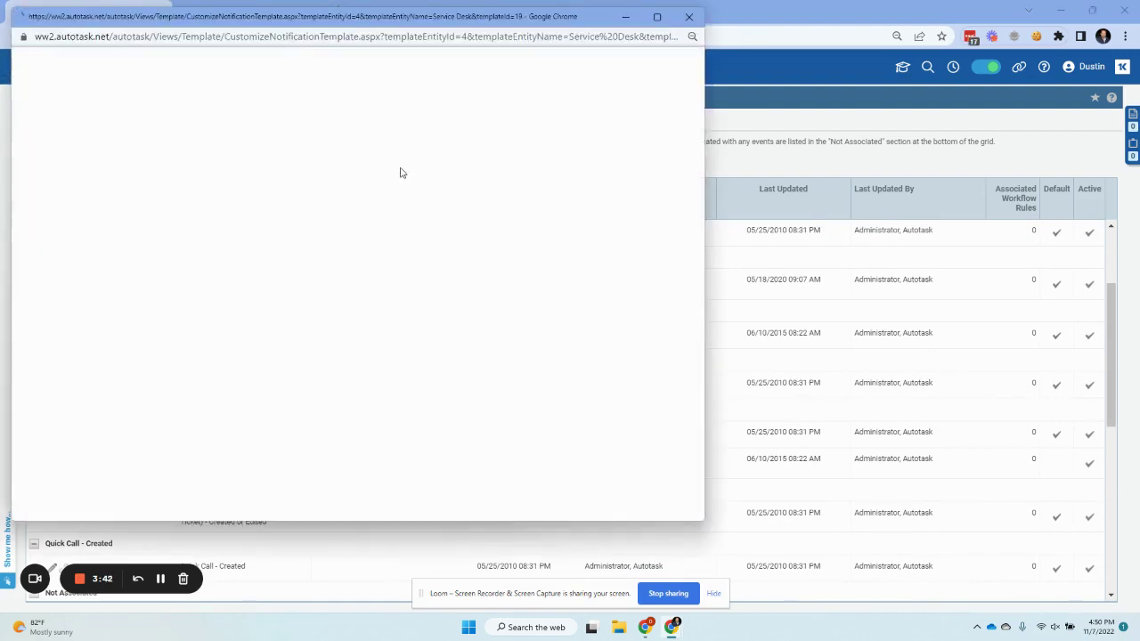
drag(285, 9, 415, 10)
Add a separator line of dashes below the [Ticket: Description] variable in the plain-text email body, followed by a new line
scroll(336, 429, down, 2)
scroll(329, 356, down, 5)
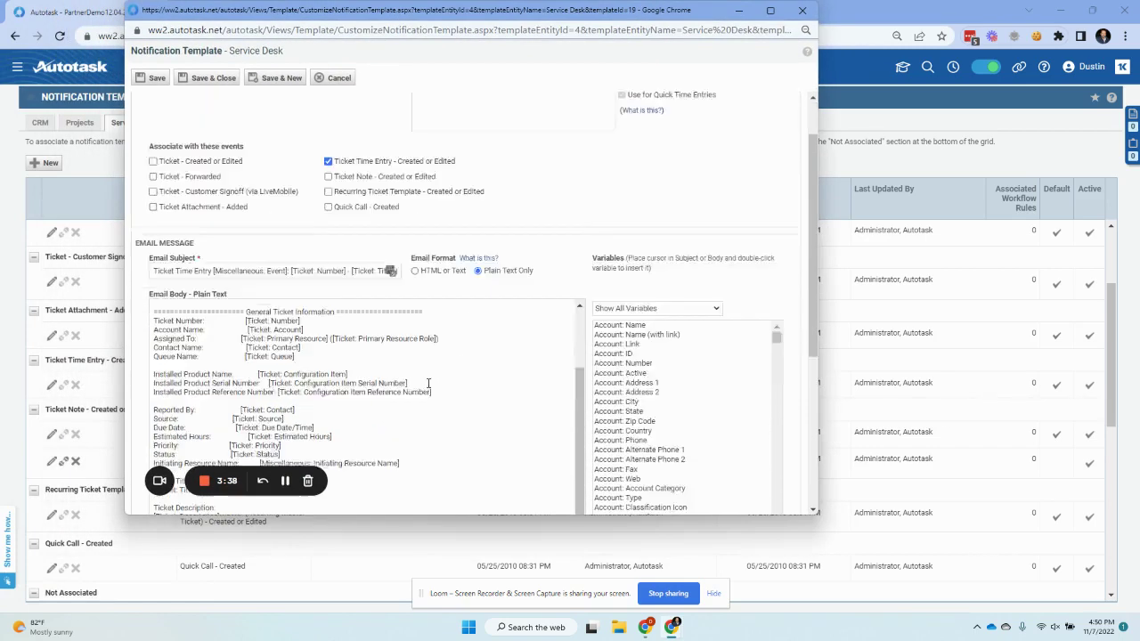
click(241, 238)
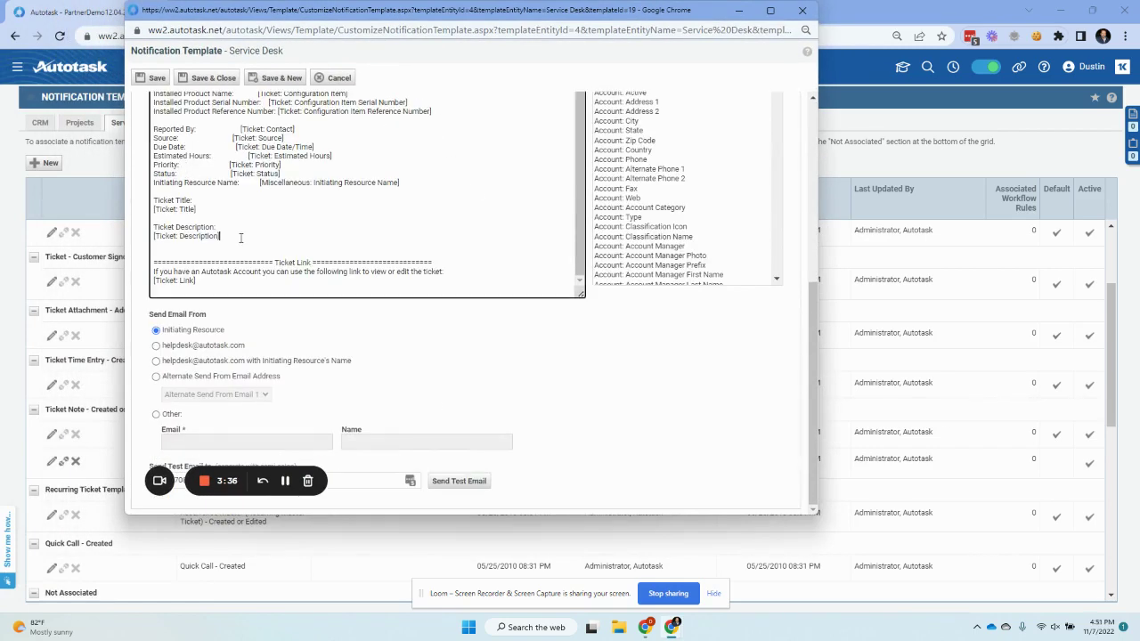
key(Return)
key(Return)
text(----)
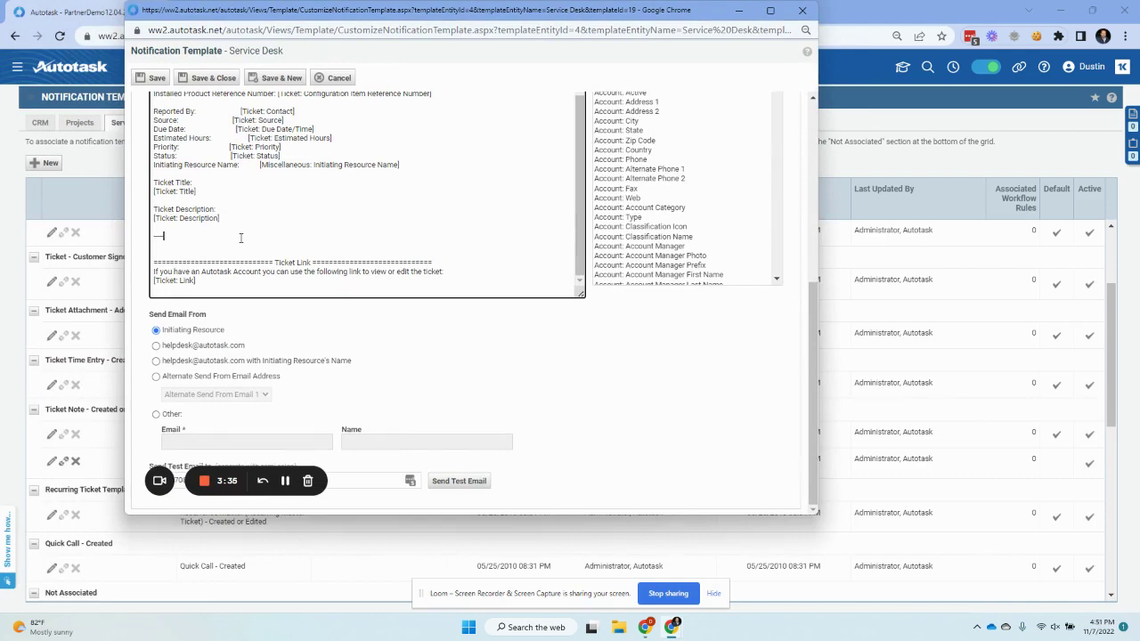
text(----------)
key(Return)
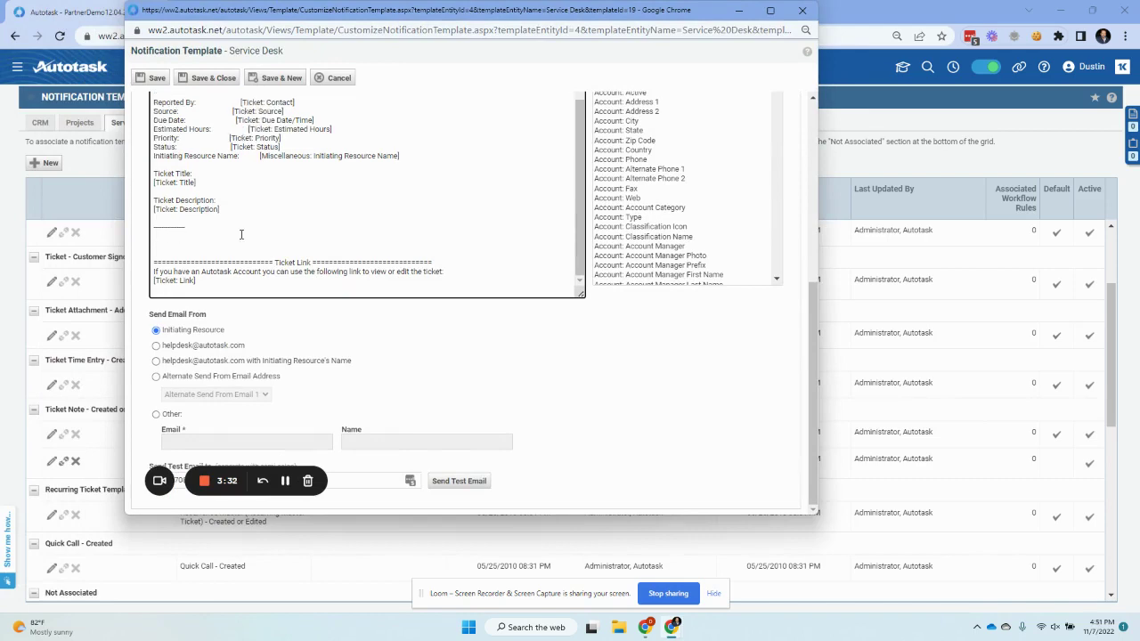
Show only the resource variables in the template's variable list
scroll(500, 300, up, 3)
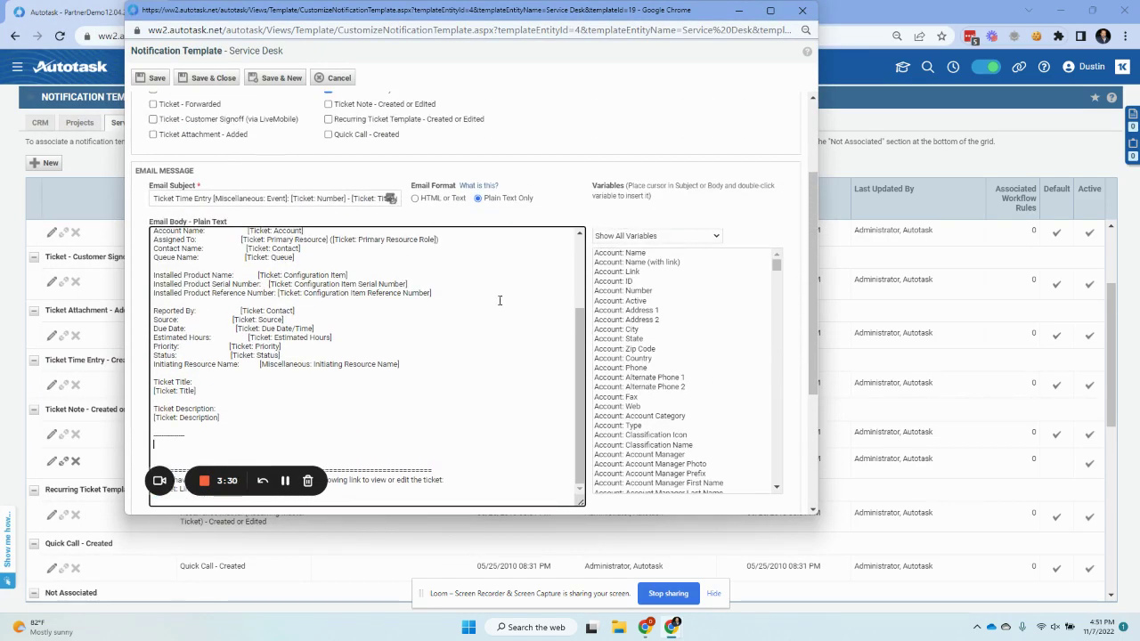
scroll(499, 301, down, 1)
click(646, 166)
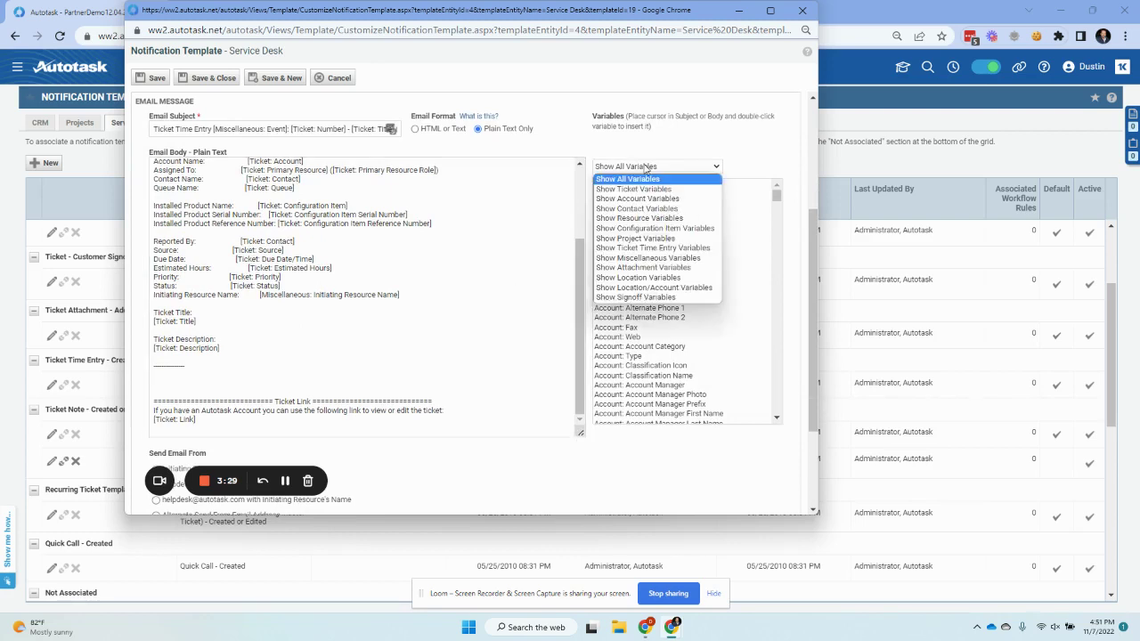
click(641, 219)
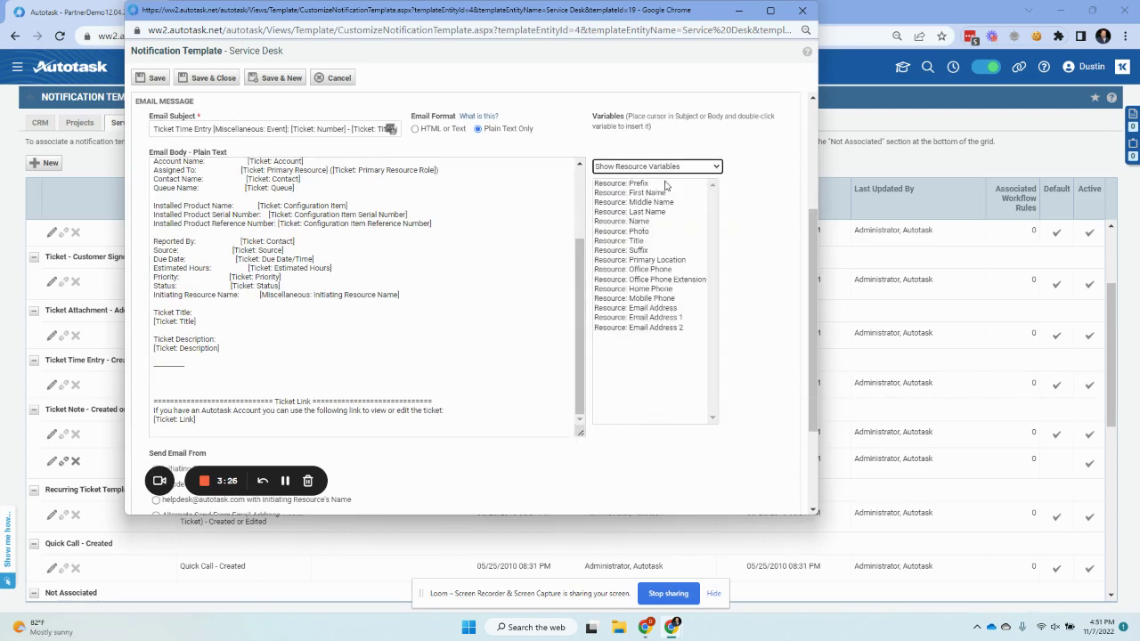
click(183, 375)
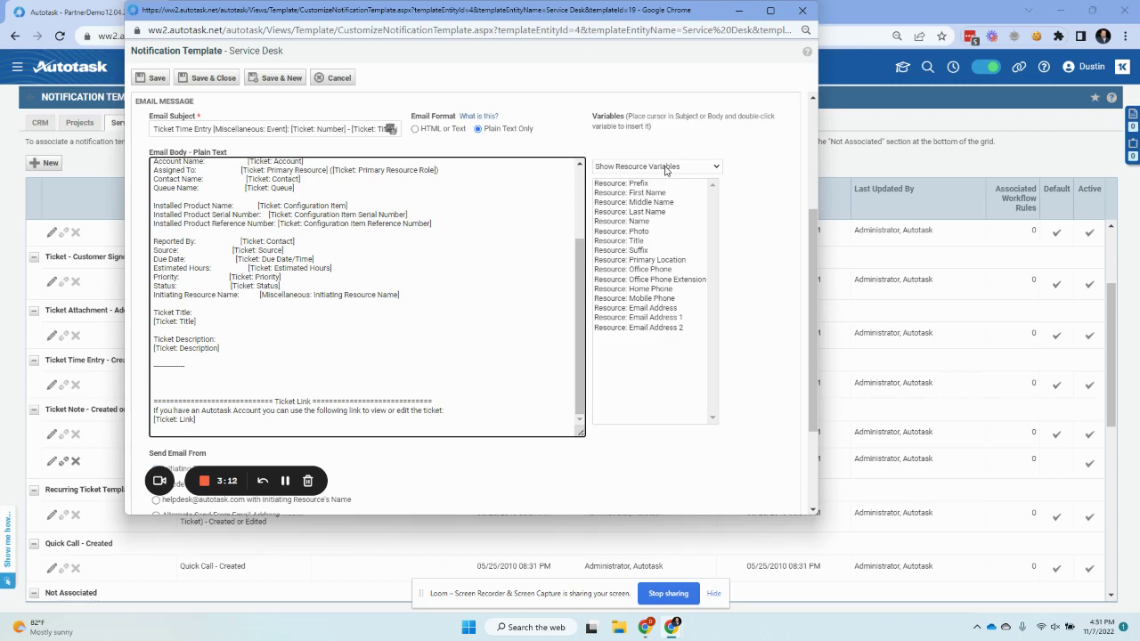
Below the dashes, insert the miscellaneous variables Initiating Resource Name, Initiating Resource Title and Your Company Name, each on its own line
click(665, 170)
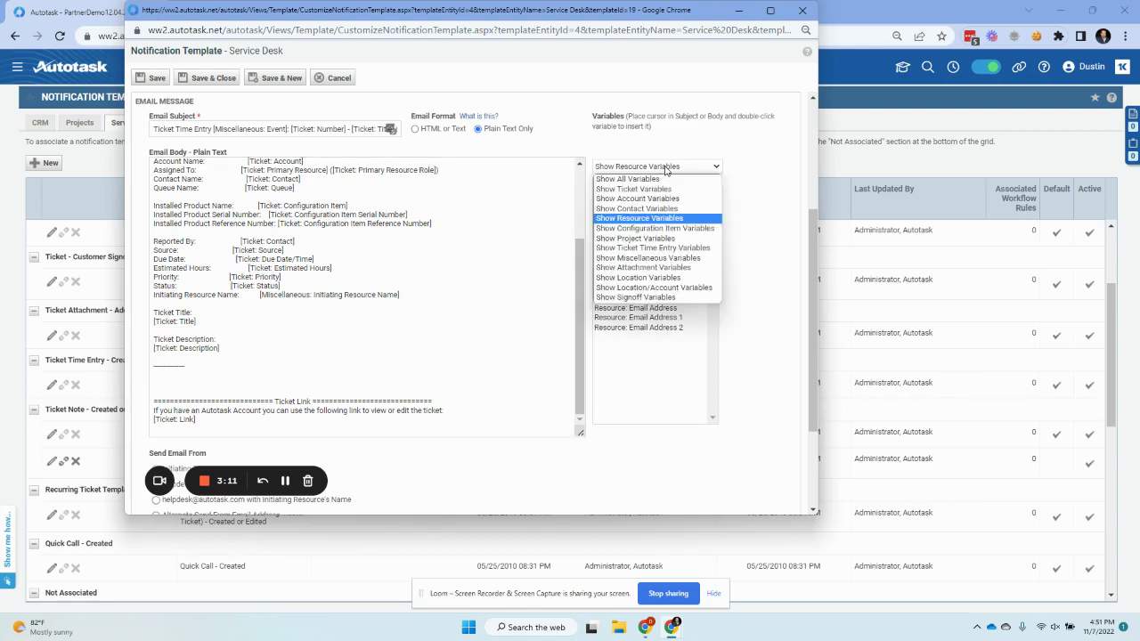
click(664, 258)
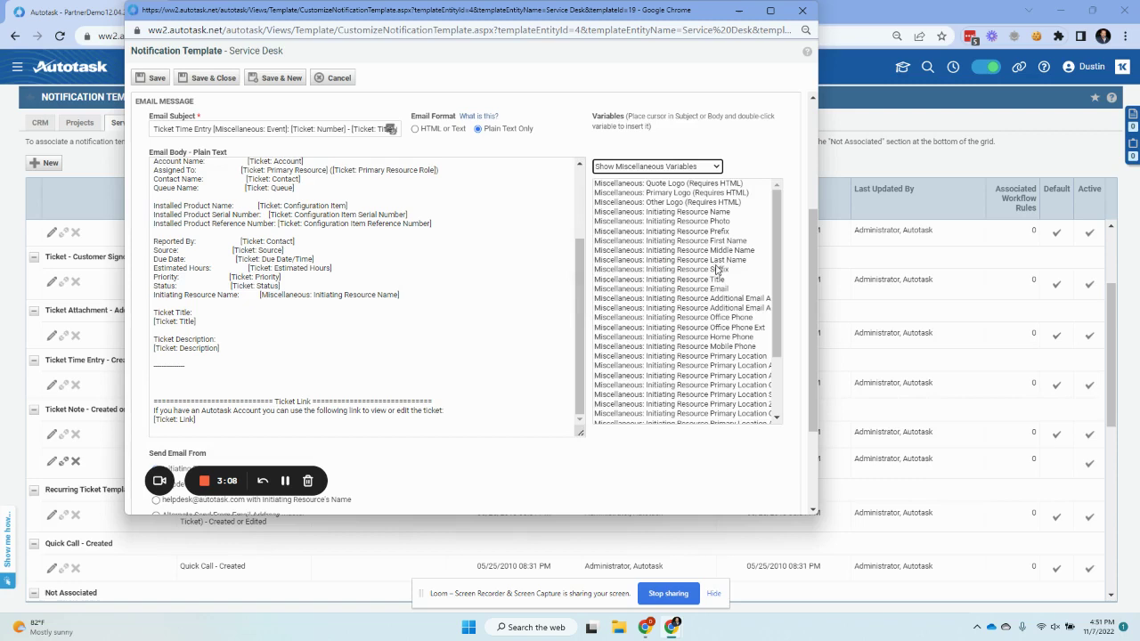
click(169, 374)
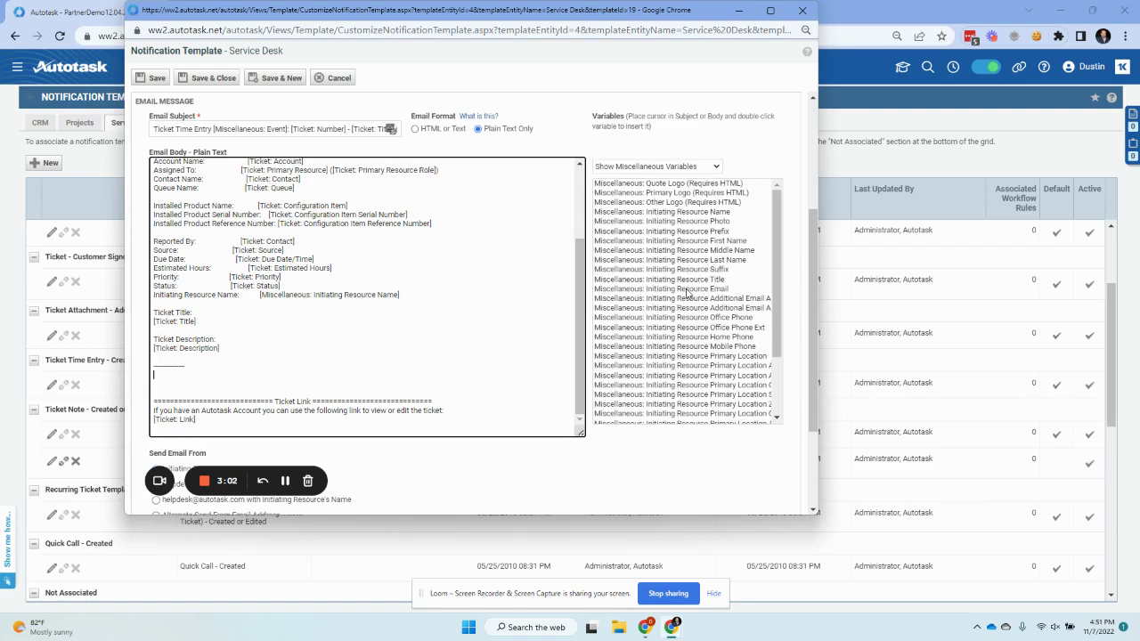
double_click(681, 214)
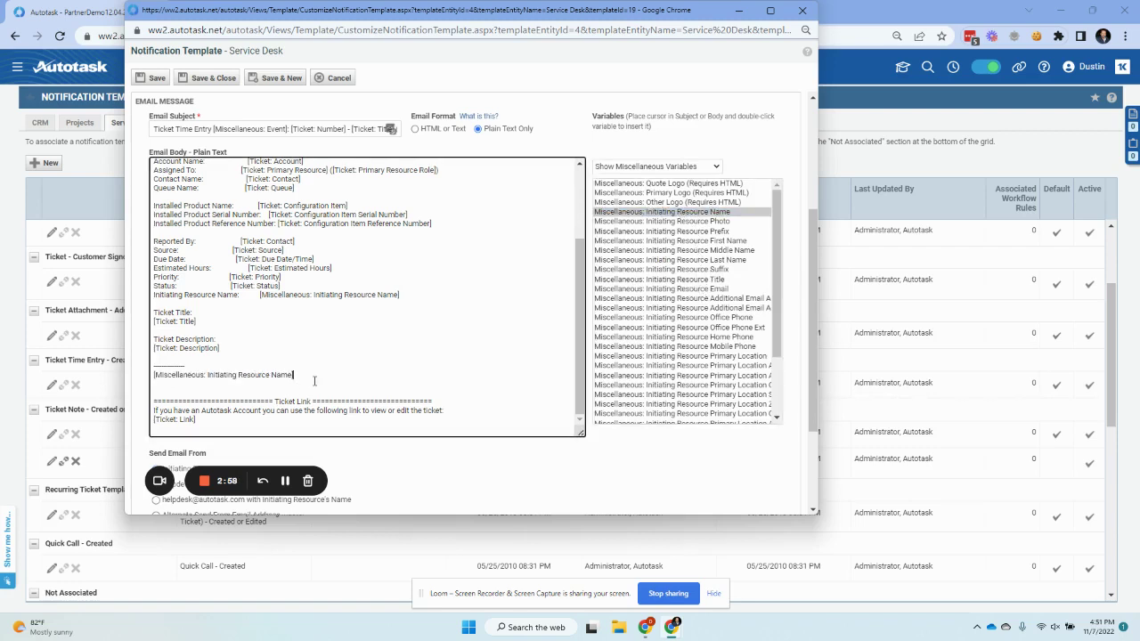
key(Return)
double_click(723, 281)
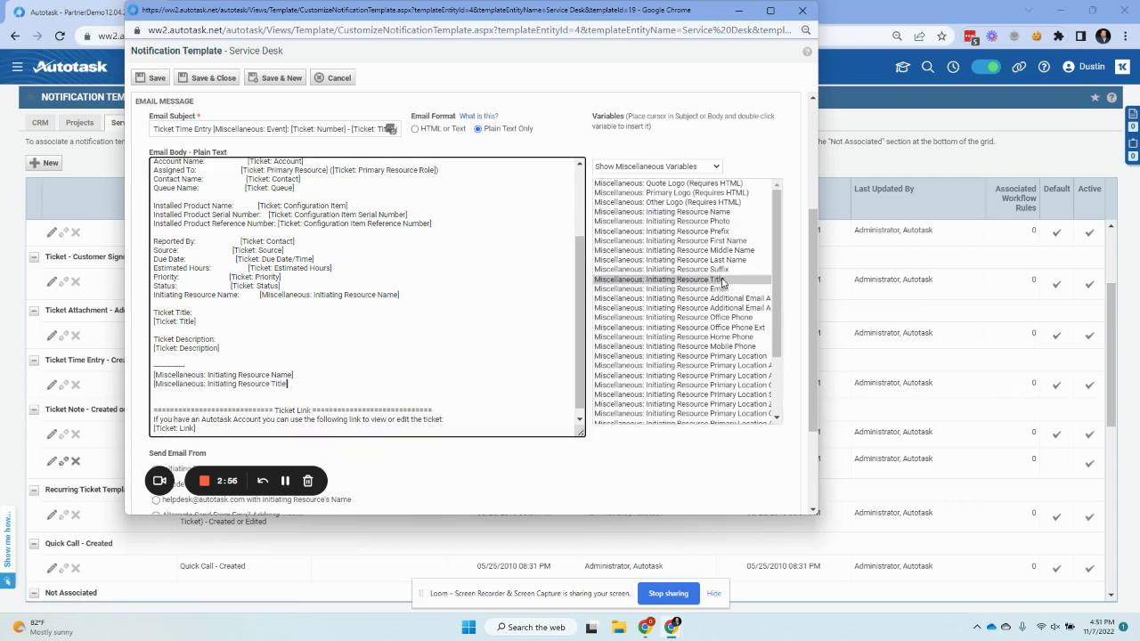
key(Return)
scroll(723, 281, down, 3)
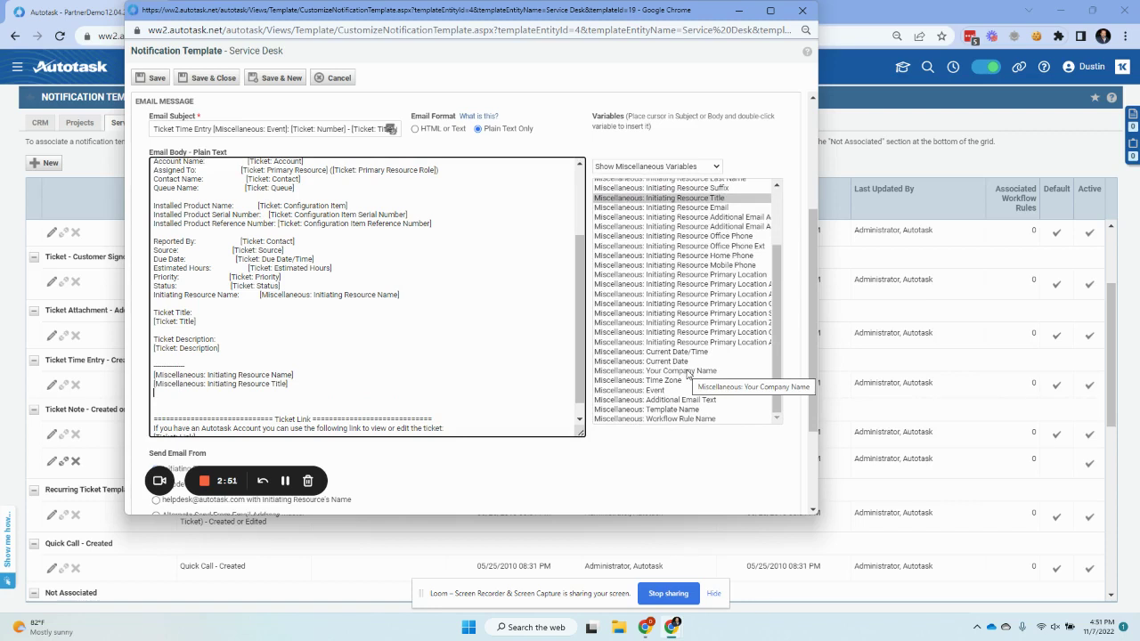
double_click(687, 372)
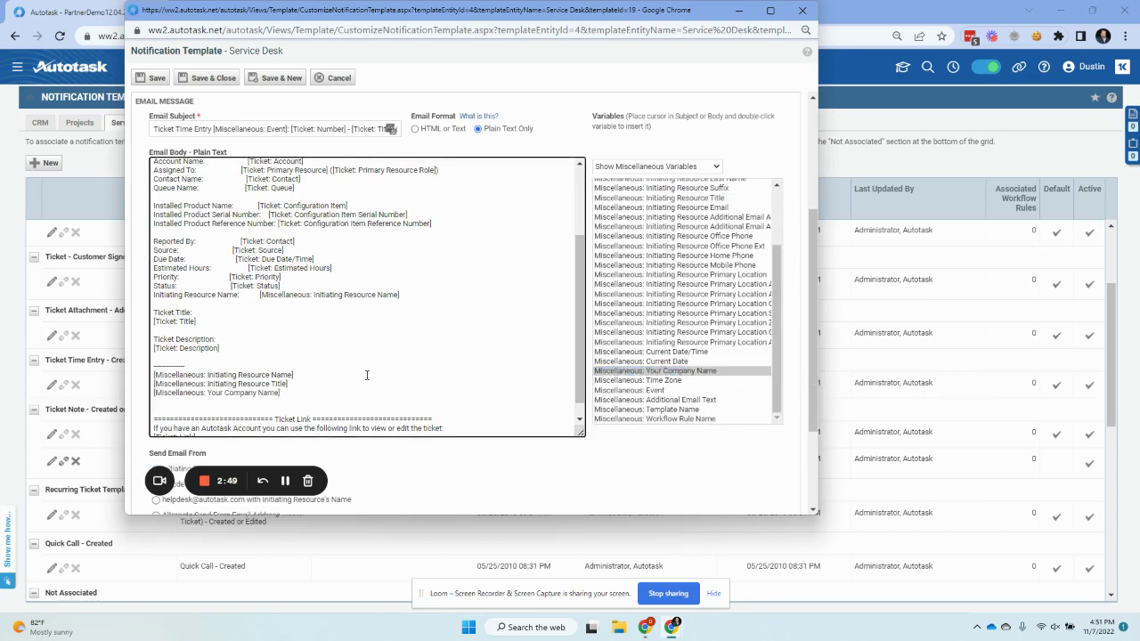
Add a final signature line reading "Call us for support:" followed by the company's support phone number
key(Return)
text(Callk us)
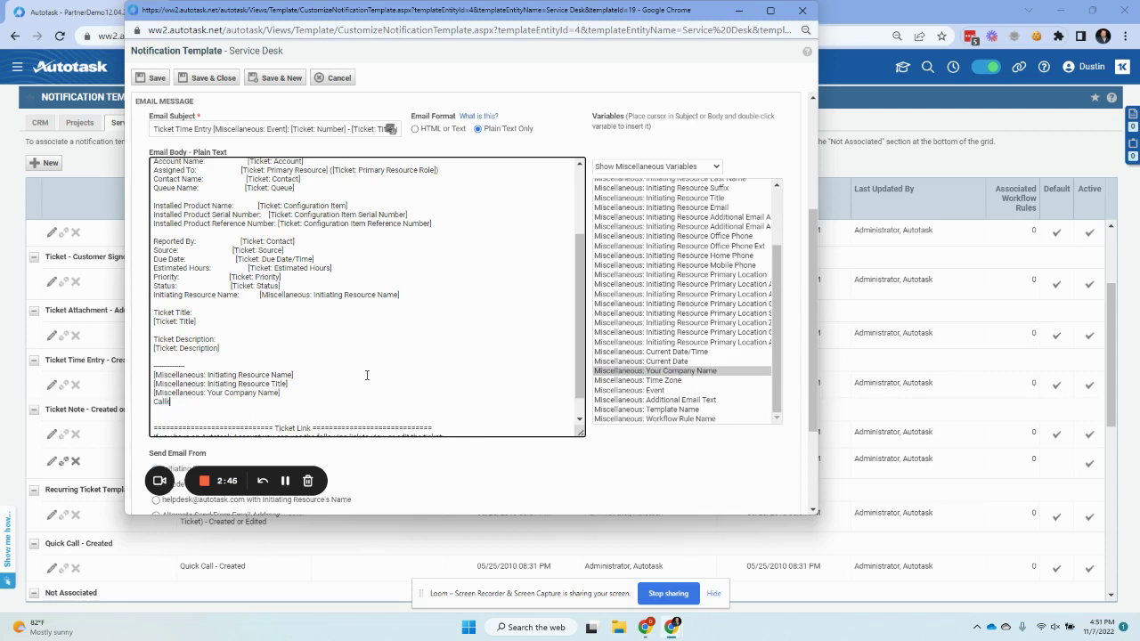
text( for support: 555-555-5555)
scroll(345, 290, down, 1)
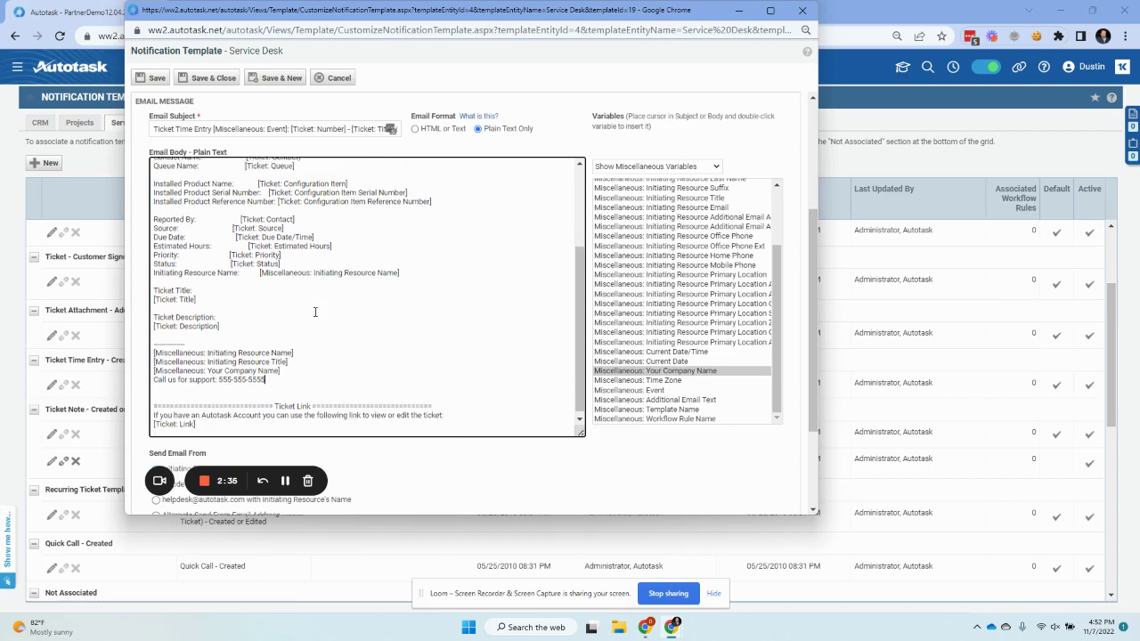
Switch the email format to HTML or Text and copy the full plain-text body, including the signature, into the HTML body
drag(266, 375, 135, 360)
click(425, 258)
key(ctrl+a)
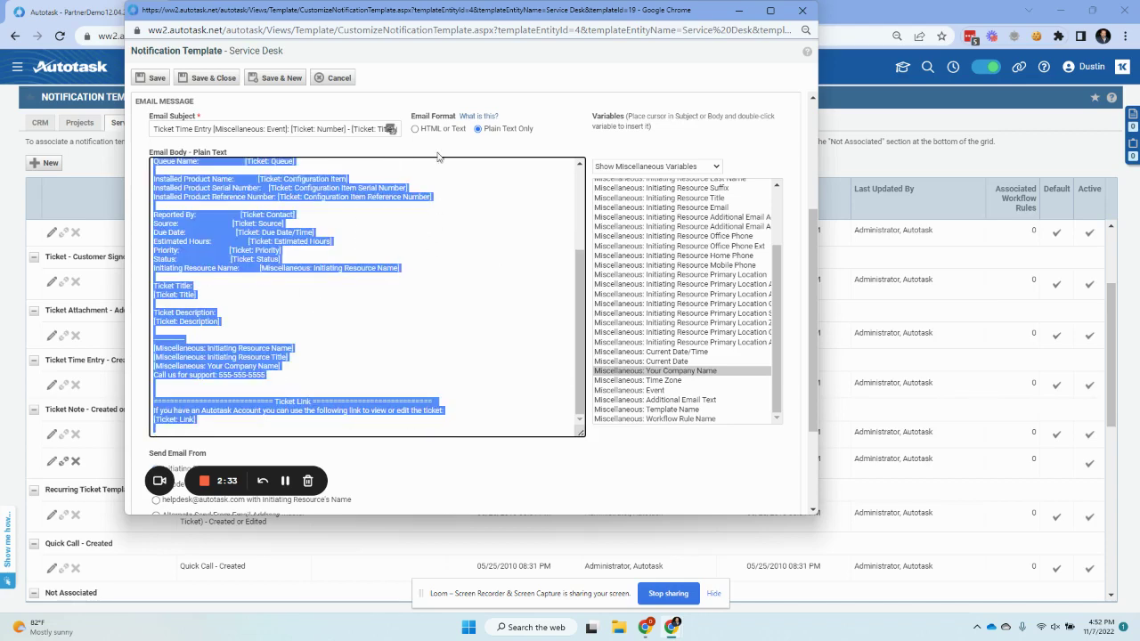
click(414, 128)
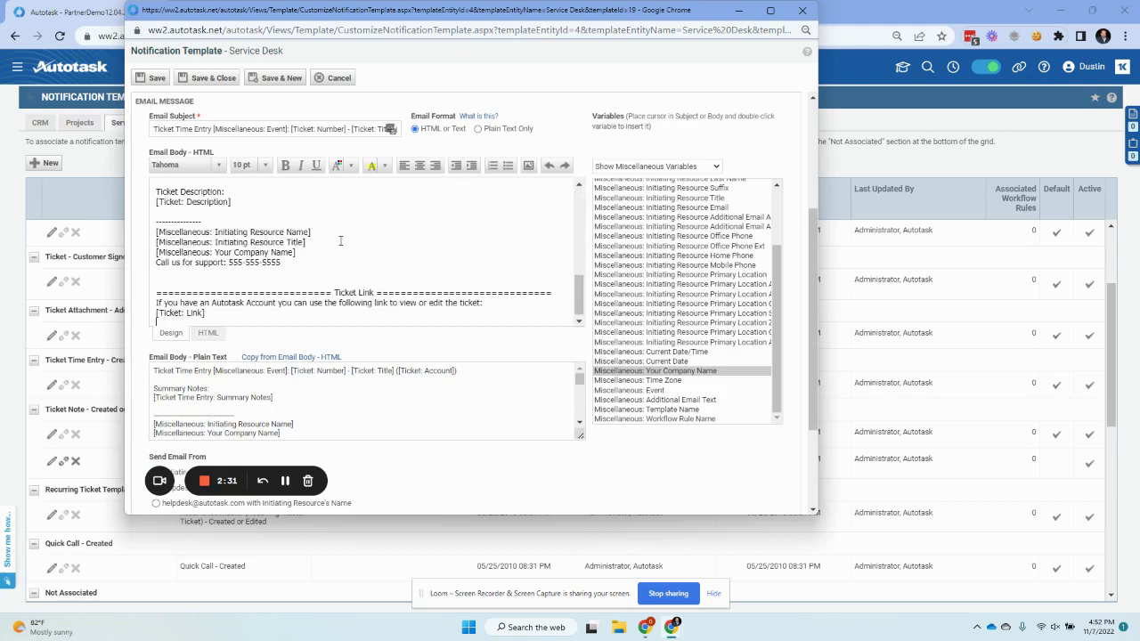
Make "Call us for support" bold in the HTML body's signature, and save and close the notification template
drag(156, 262, 290, 262)
scroll(417, 236, up, 5)
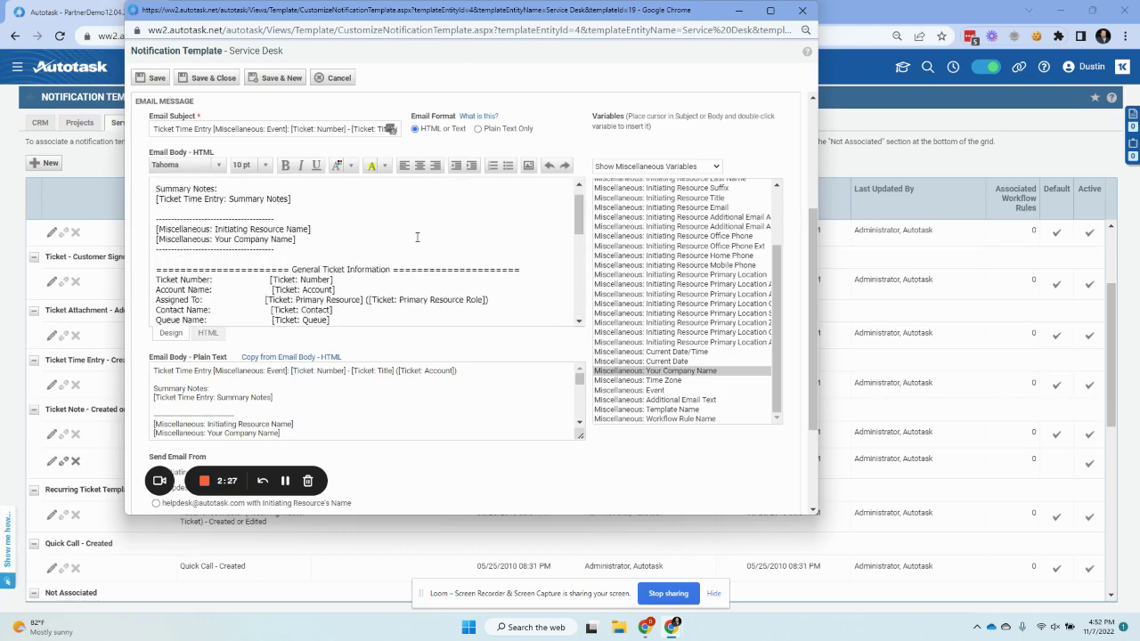
scroll(417, 237, down, 8)
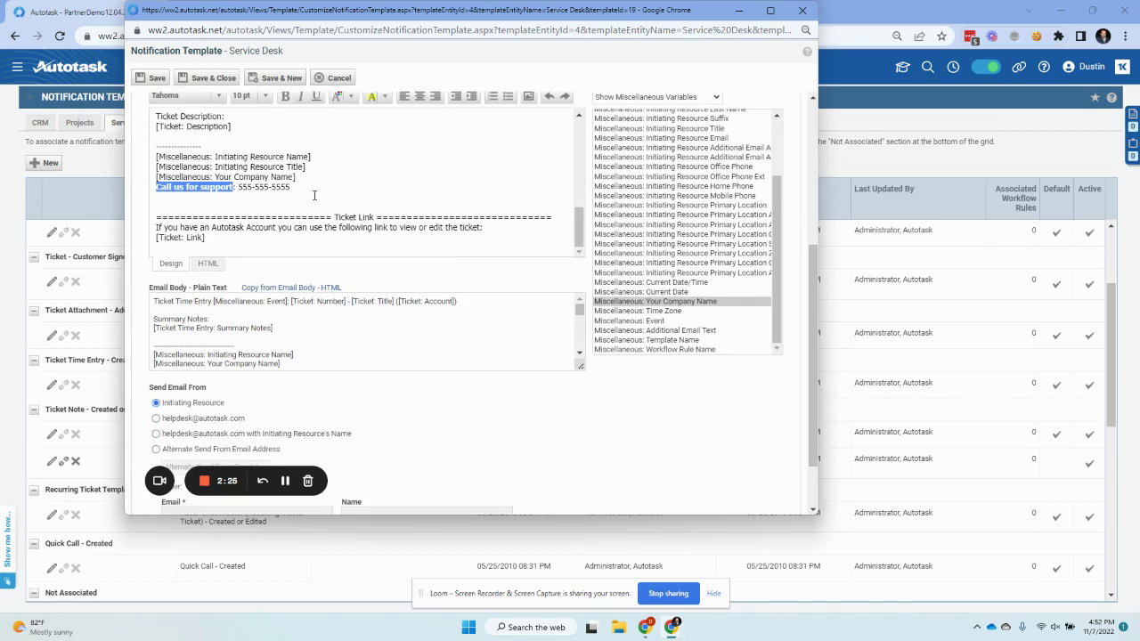
click(340, 157)
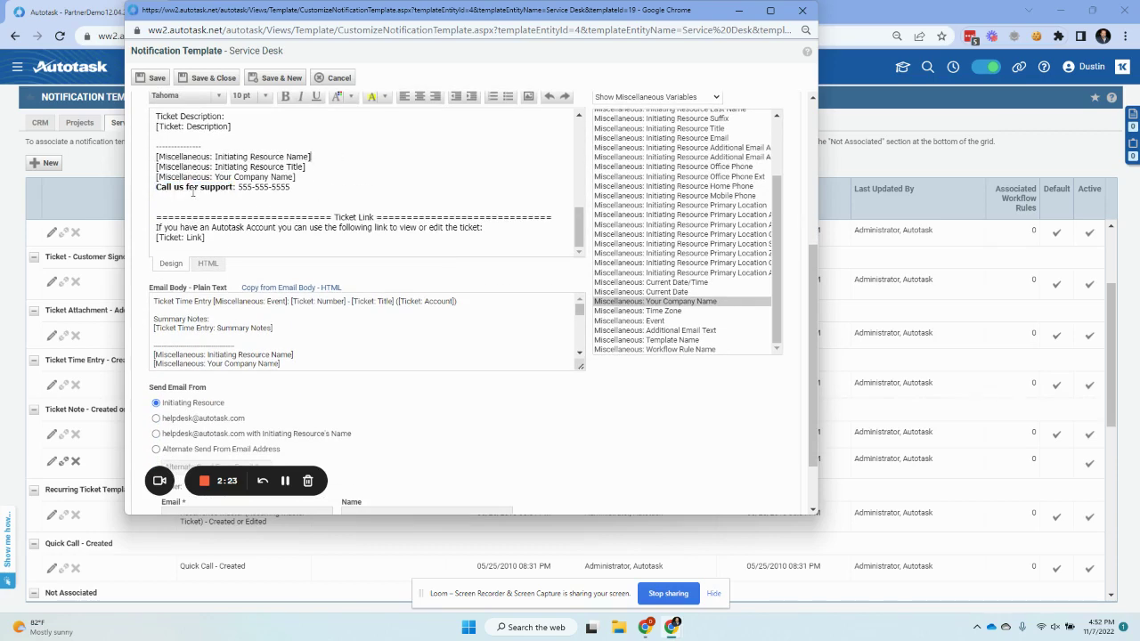
click(185, 96)
click(214, 79)
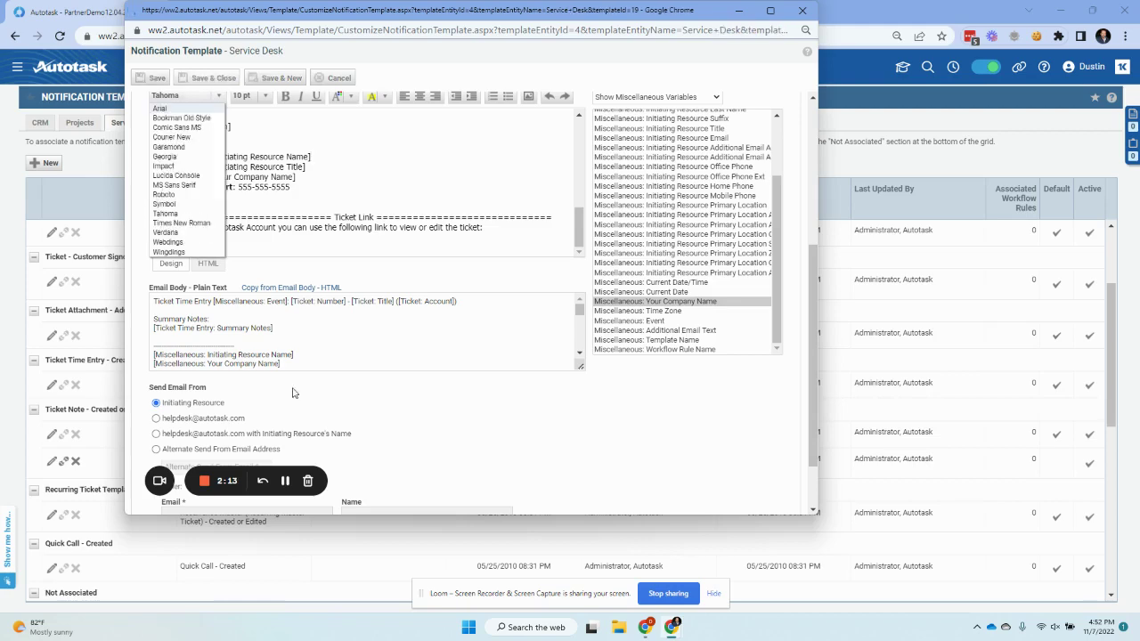